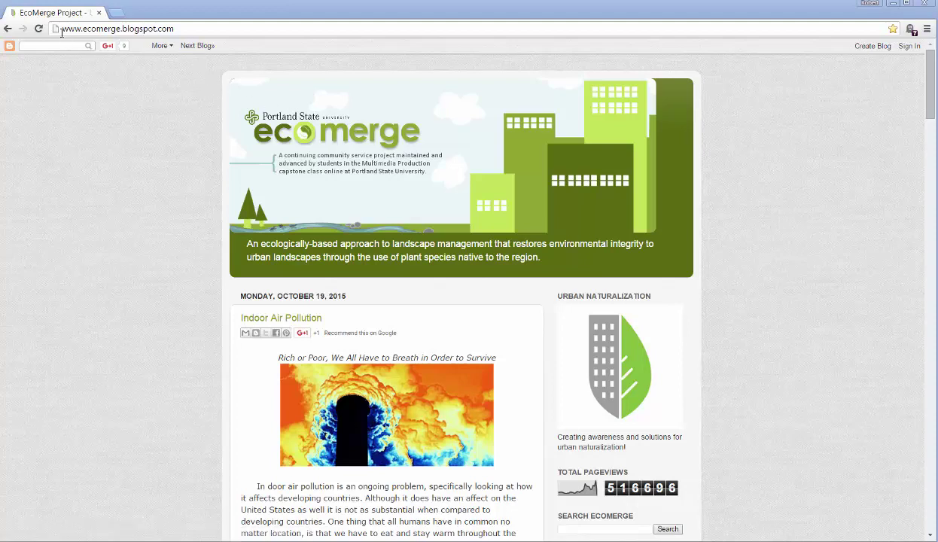
Step: Select the EcoMerge blog's web address in the address bar, then clear the selection
{"action": "left_click_drag", "start_coordinate": [73, 28], "coordinate": [189, 30]}
{"action": "left_click", "coordinate": [191, 29]}
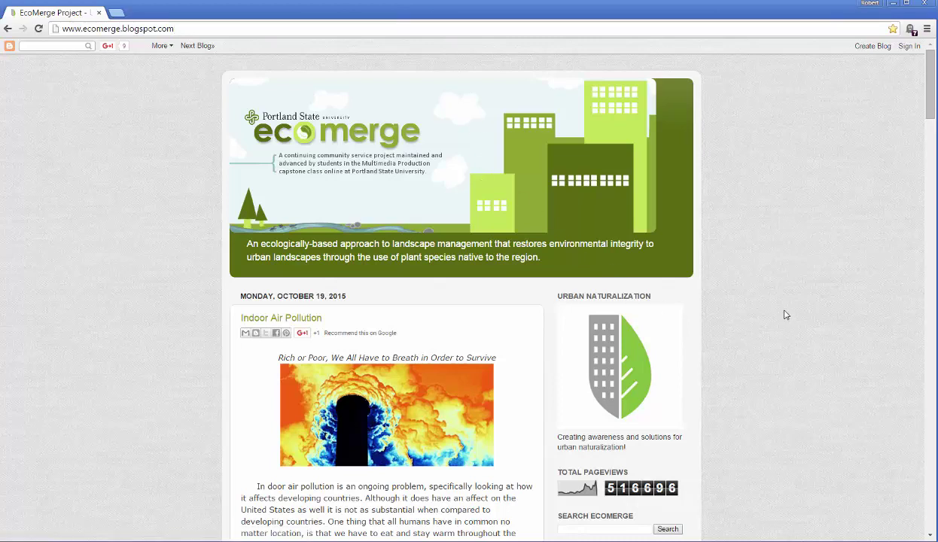
Step: Sign in from the blog with the PSU EcoMerge Capstone account and its password
{"action": "left_click", "coordinate": [909, 47]}
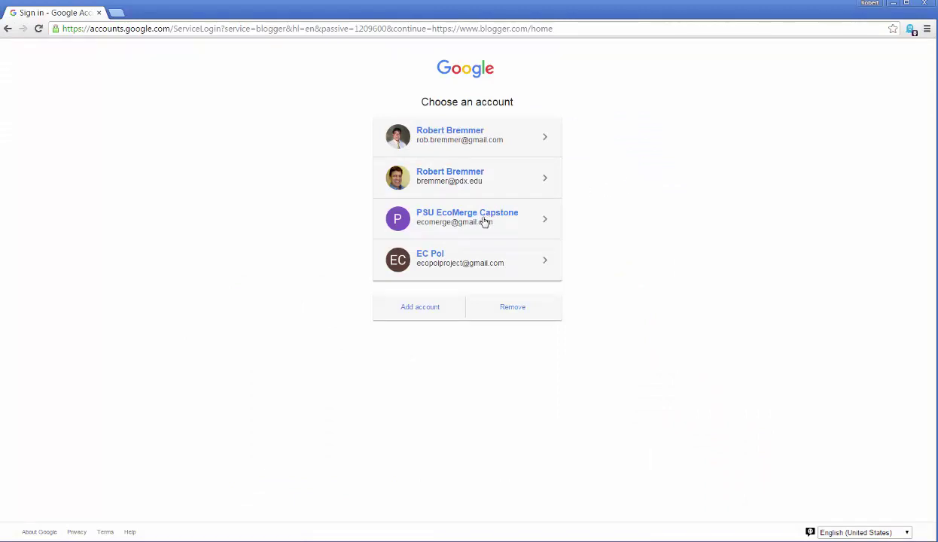
{"action": "left_click", "coordinate": [484, 221]}
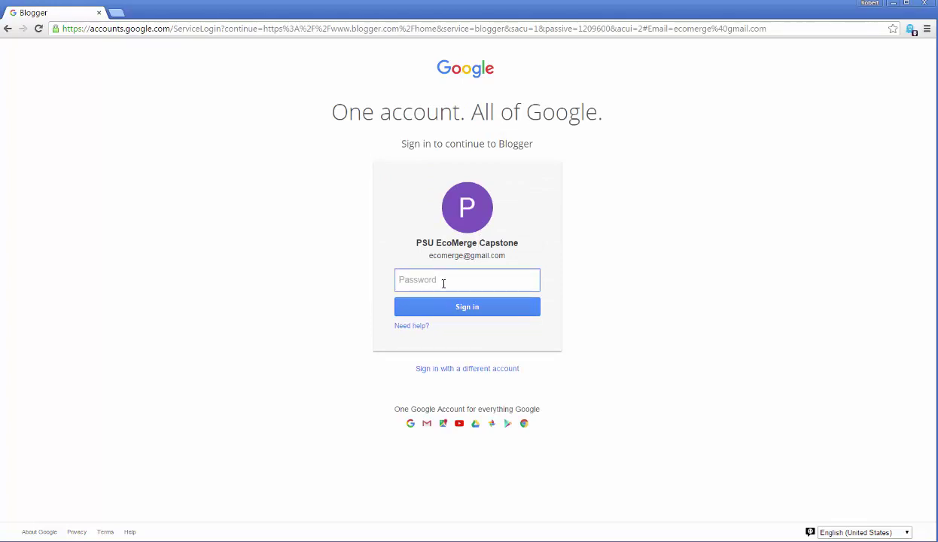
{"action": "type", "text": "••••••••••••••••••"}
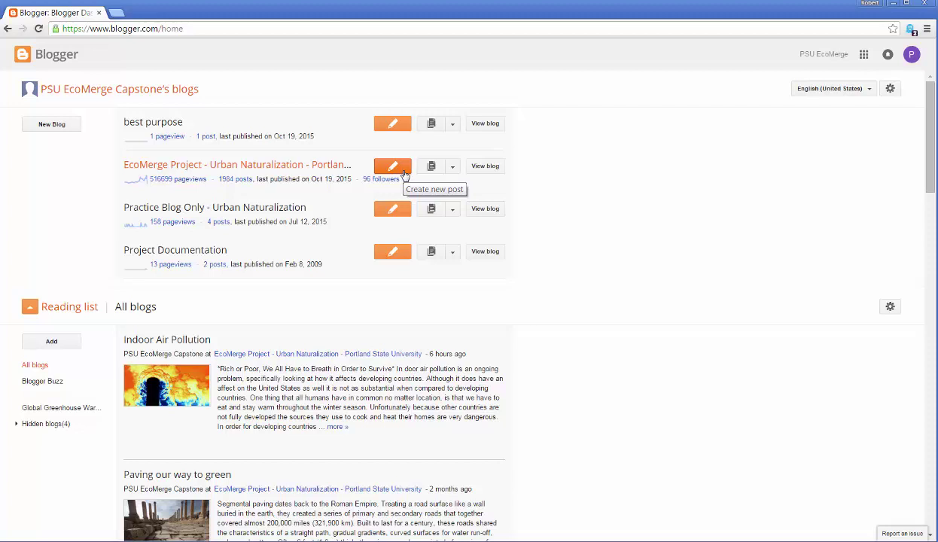
Step: Create a new post on the EcoMerge Project blog with its pencil button
{"action": "left_click", "coordinate": [404, 174]}
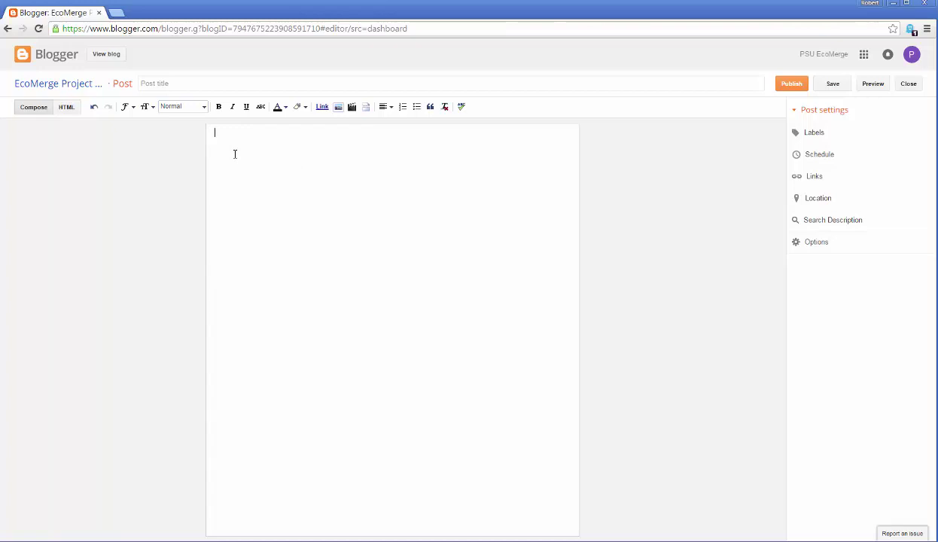
Step: Type the body 'This is a test blog entry. we will go and look at it...' and fix its typos
{"action": "type", "text": "i"}
{"action": "type", "text": "nd look at"}
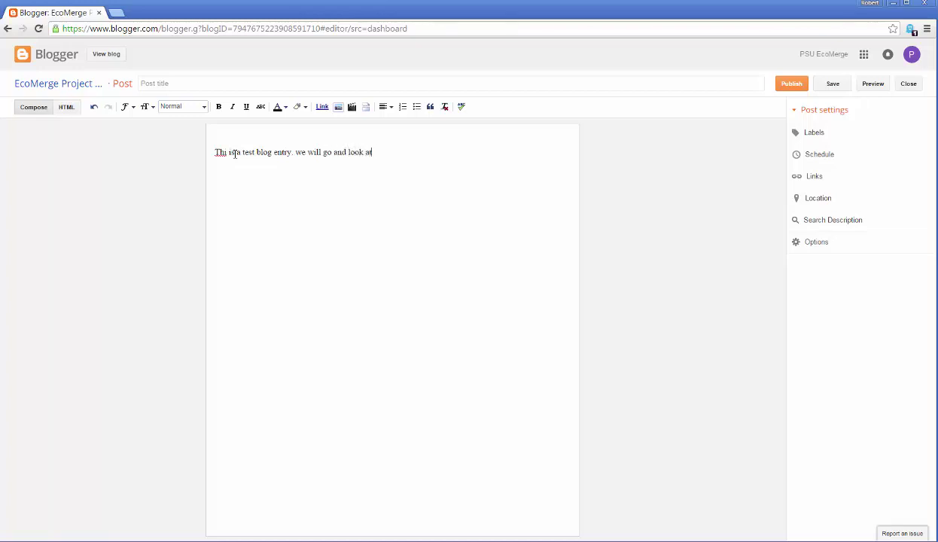
{"action": "type", "text": " it m real life..."}
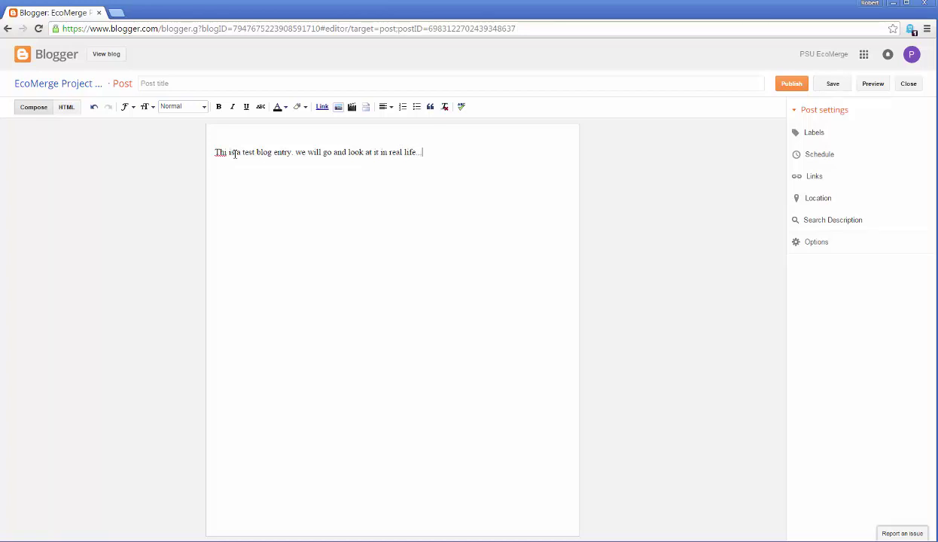
{"action": "left_click", "coordinate": [235, 153]}
{"action": "left_click", "coordinate": [225, 153]}
{"action": "type", "text": "s"}
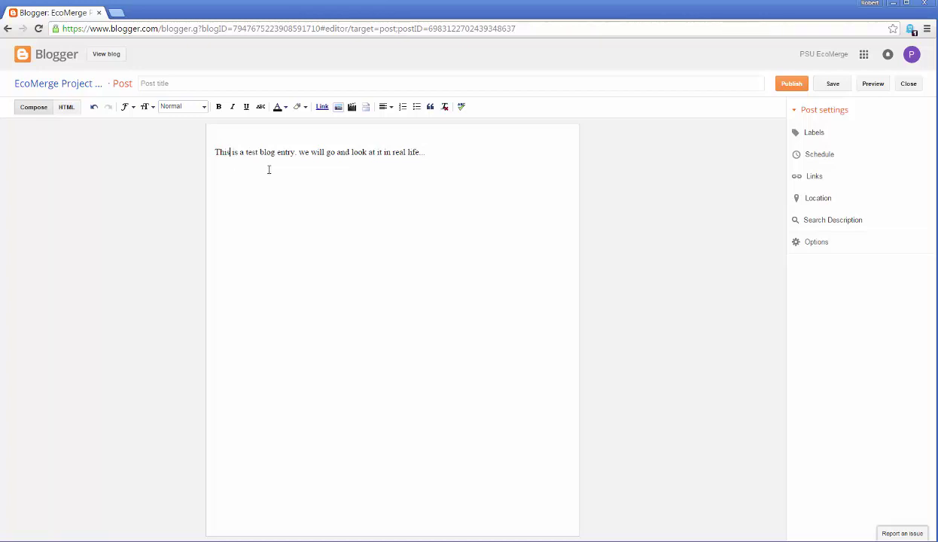
{"action": "left_click", "coordinate": [441, 152]}
Step: Check the post's HTML source, return to Compose view, and start a new line
{"action": "left_click", "coordinate": [66, 108]}
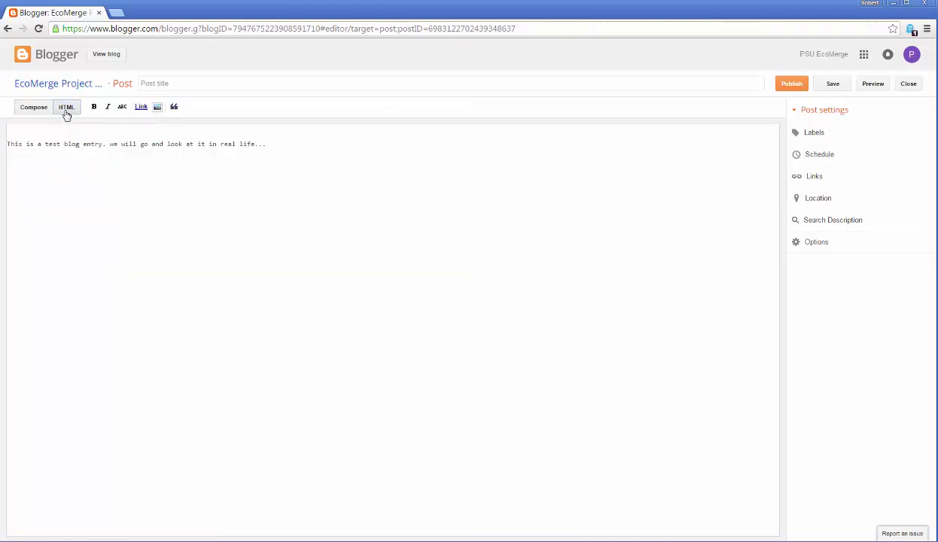
{"action": "left_click", "coordinate": [34, 108]}
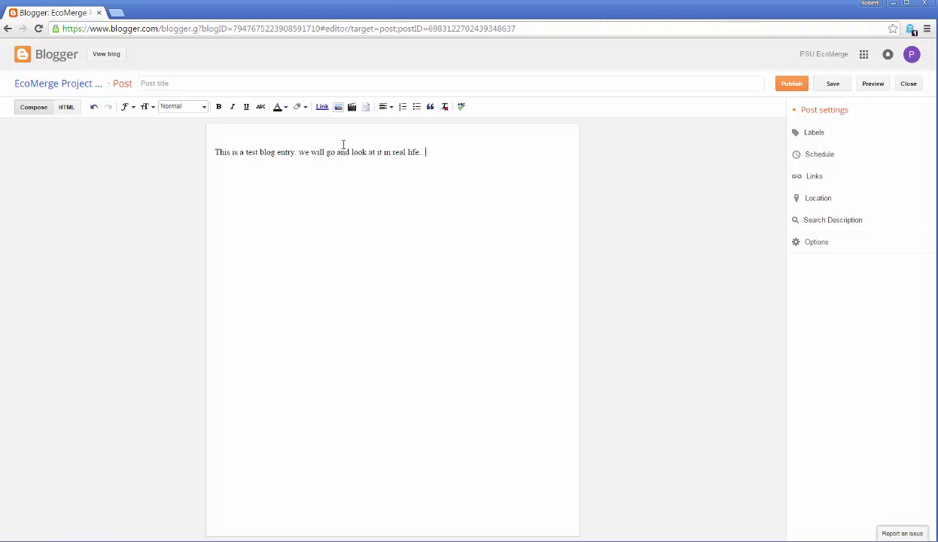
{"action": "key", "text": "Return"}
Step: Take a webcam snapshot in the Insert image dialog after allowing Flash and browser camera access
{"action": "left_click", "coordinate": [338, 108]}
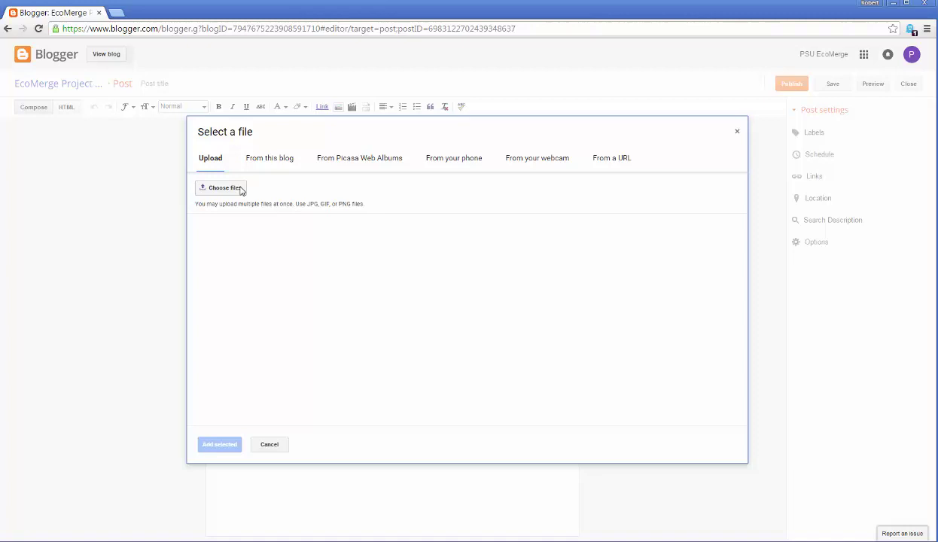
{"action": "left_click", "coordinate": [241, 191]}
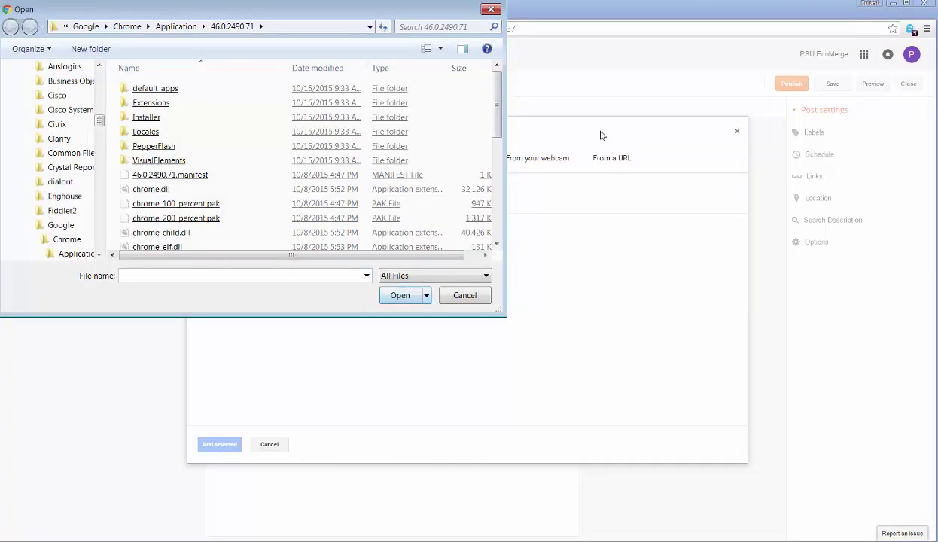
{"action": "left_click", "coordinate": [488, 9]}
{"action": "left_click", "coordinate": [543, 160]}
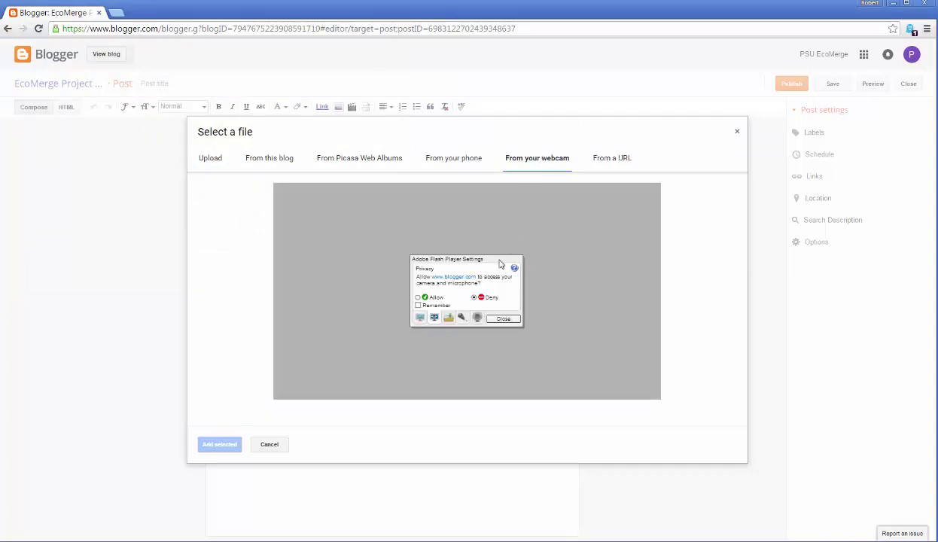
{"action": "left_click", "coordinate": [503, 319]}
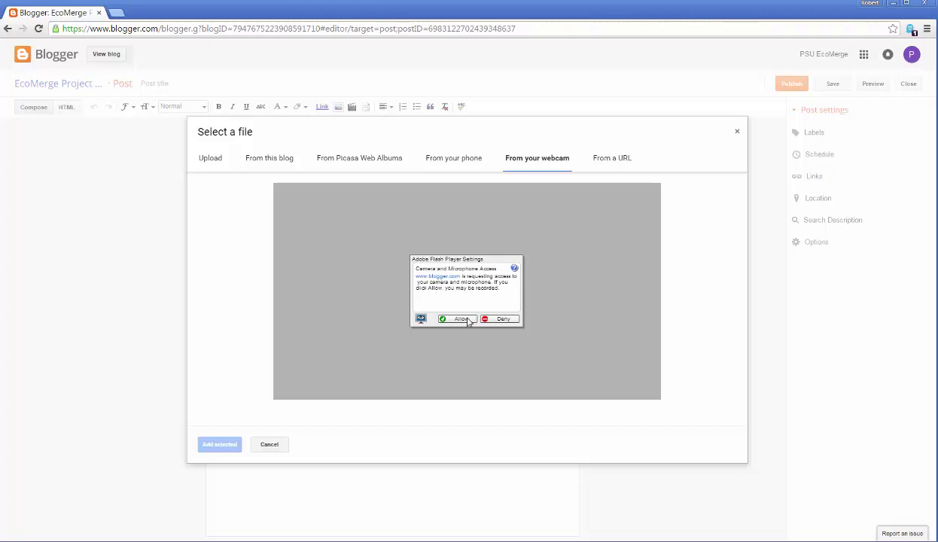
{"action": "left_click", "coordinate": [467, 320]}
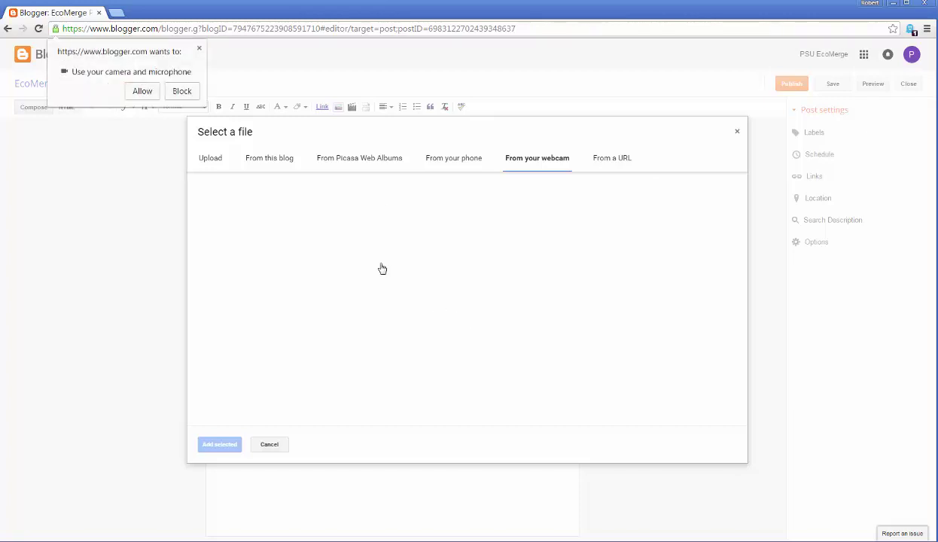
{"action": "left_click", "coordinate": [141, 94]}
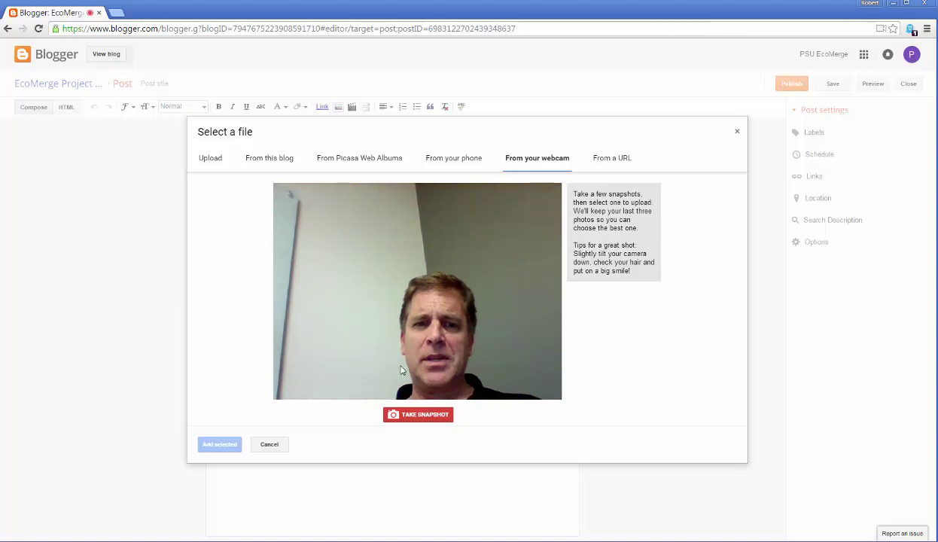
{"action": "left_click", "coordinate": [416, 416]}
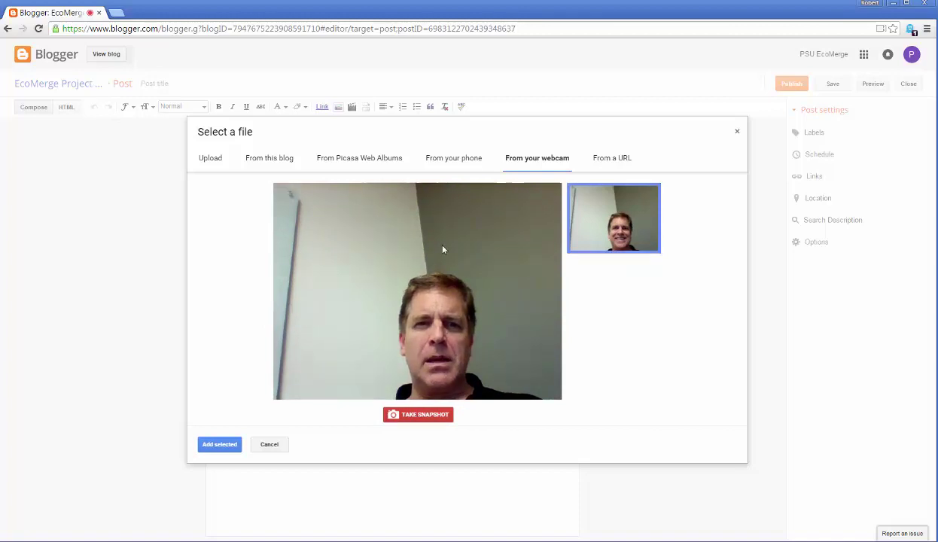
Step: Insert the webcam photo below the text, save the draft, and start entering the post title
{"action": "left_click", "coordinate": [224, 443]}
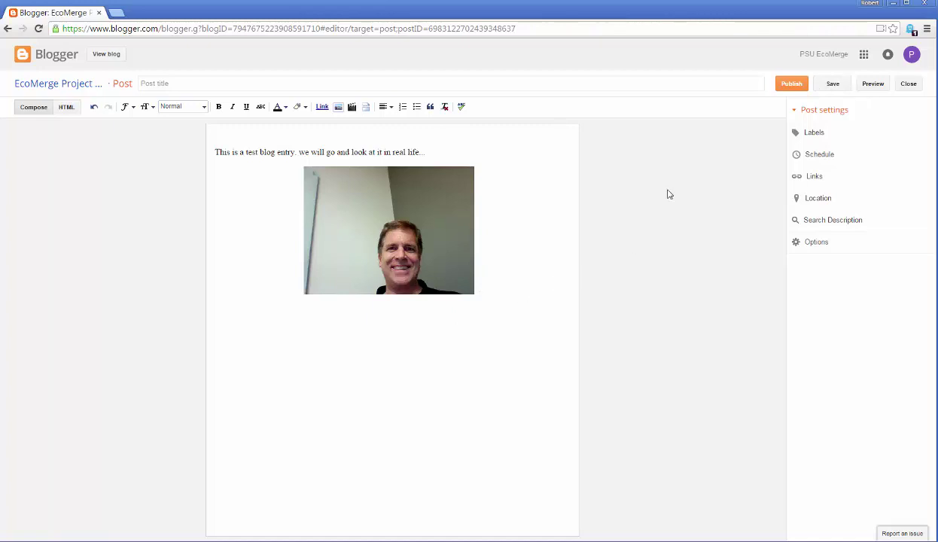
{"action": "left_click", "coordinate": [824, 86]}
{"action": "left_click", "coordinate": [212, 84]}
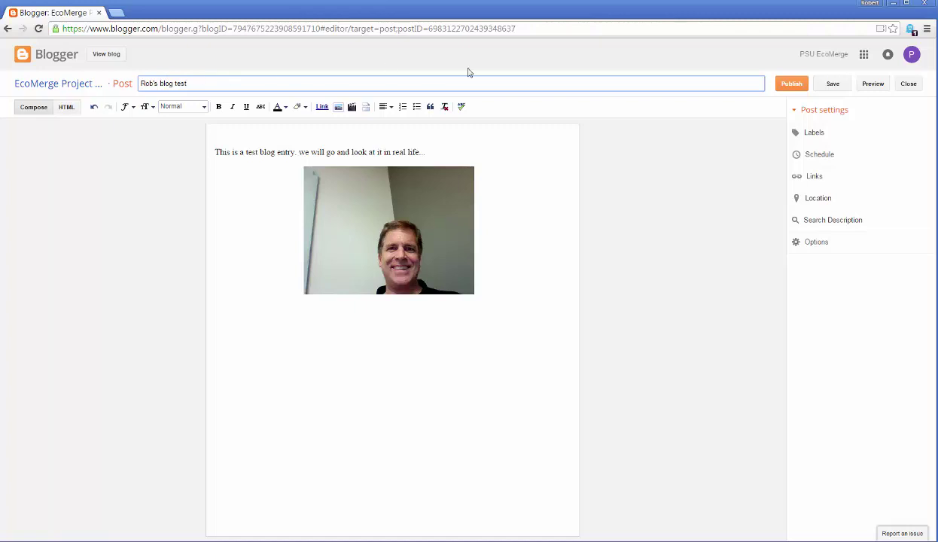
Step: Publish the post without sharing it on Google+, then sign out of the account
{"action": "left_click", "coordinate": [790, 85]}
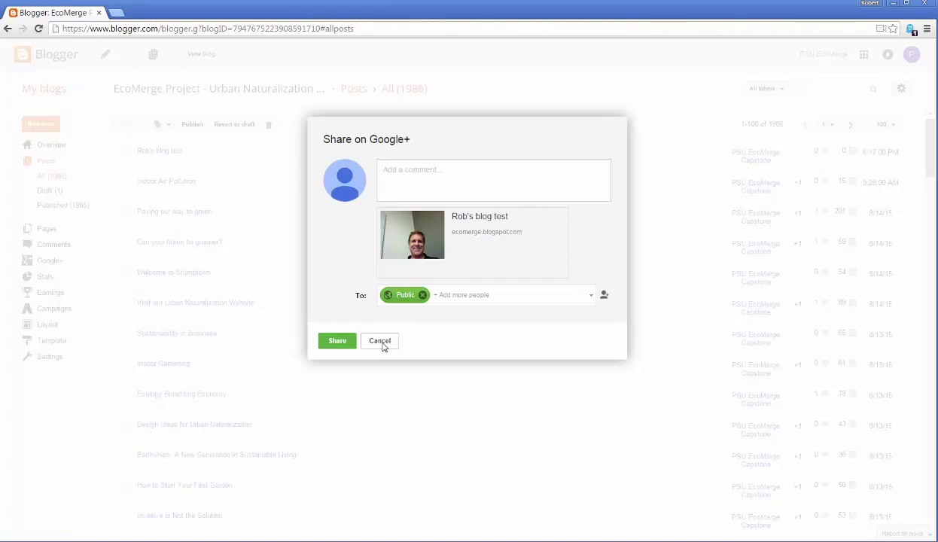
{"action": "left_click", "coordinate": [380, 341]}
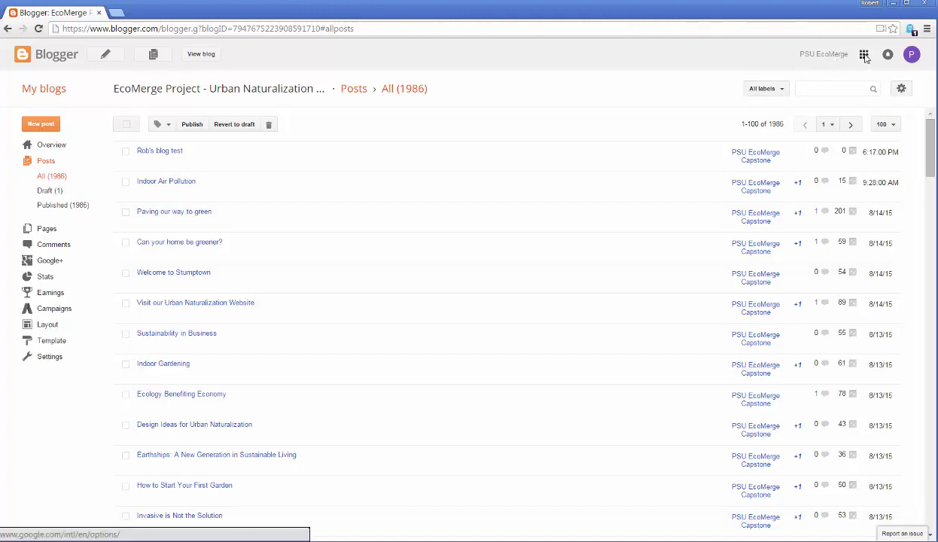
{"action": "left_click", "coordinate": [912, 56]}
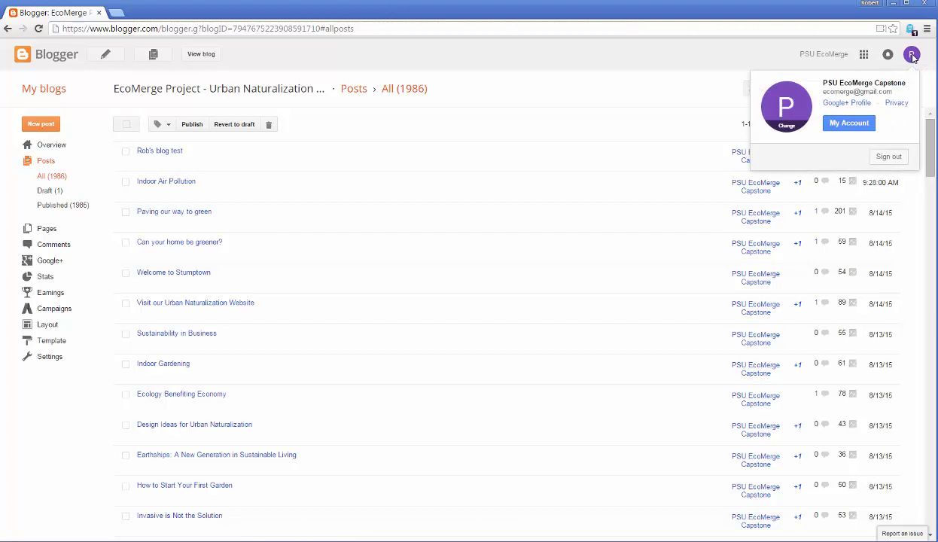
{"action": "left_click", "coordinate": [888, 157]}
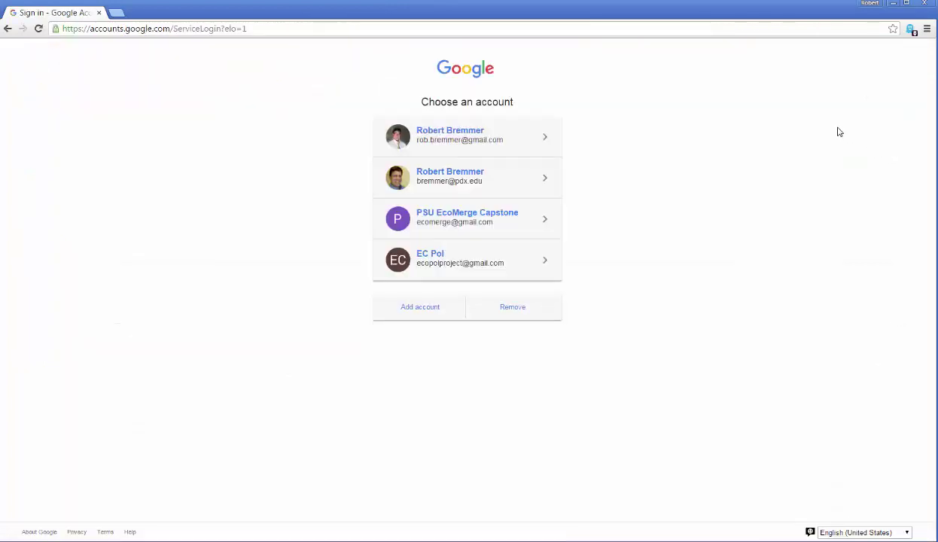
{"action": "left_click", "coordinate": [270, 29]}
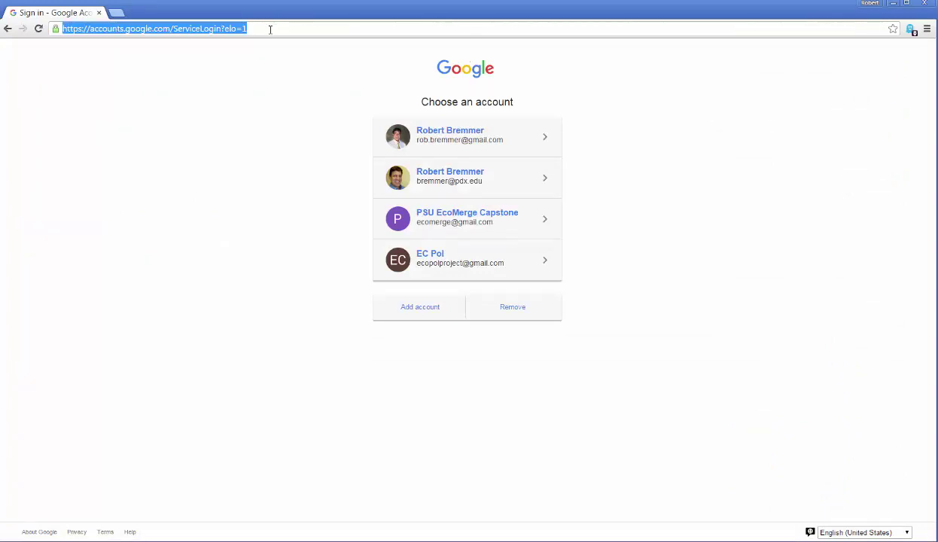
{"action": "type", "text": "www"}
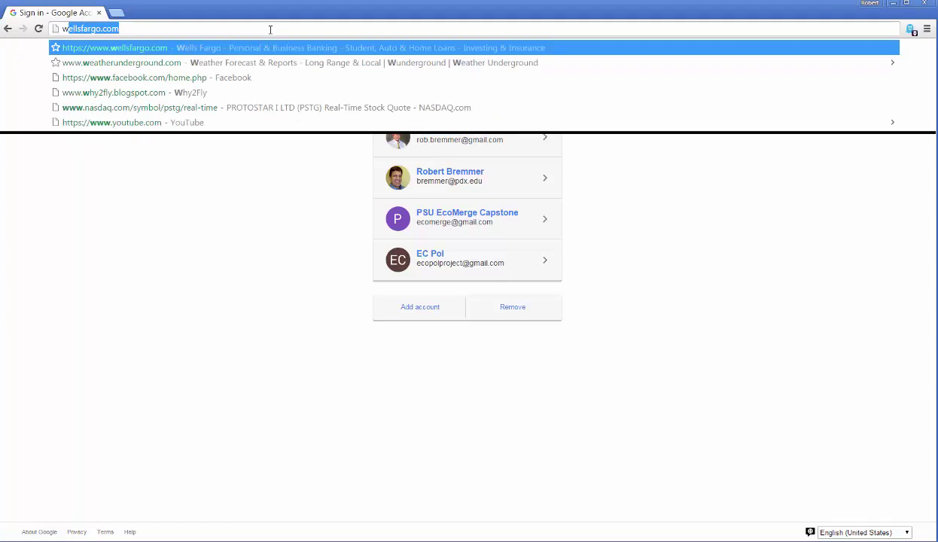
{"action": "type", "text": ".eco"}
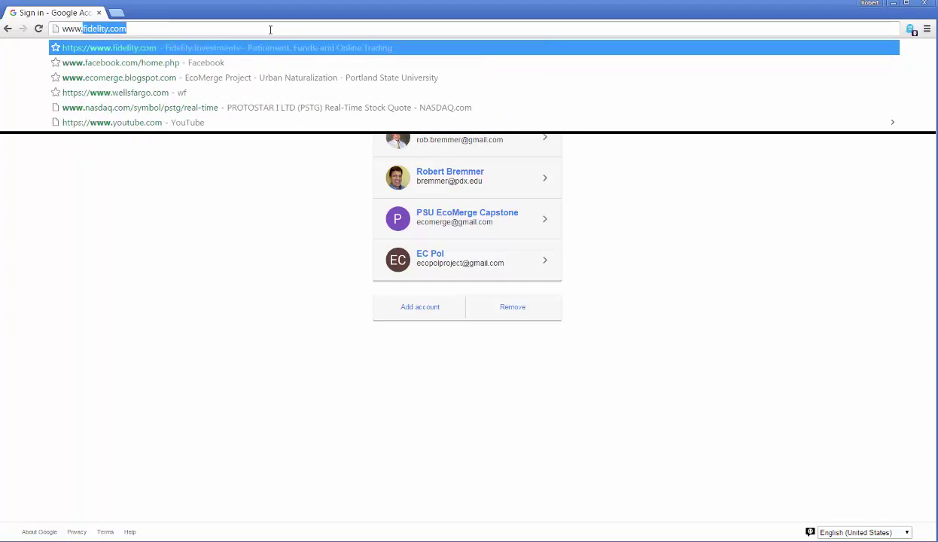
{"action": "type", "text": "merge."}
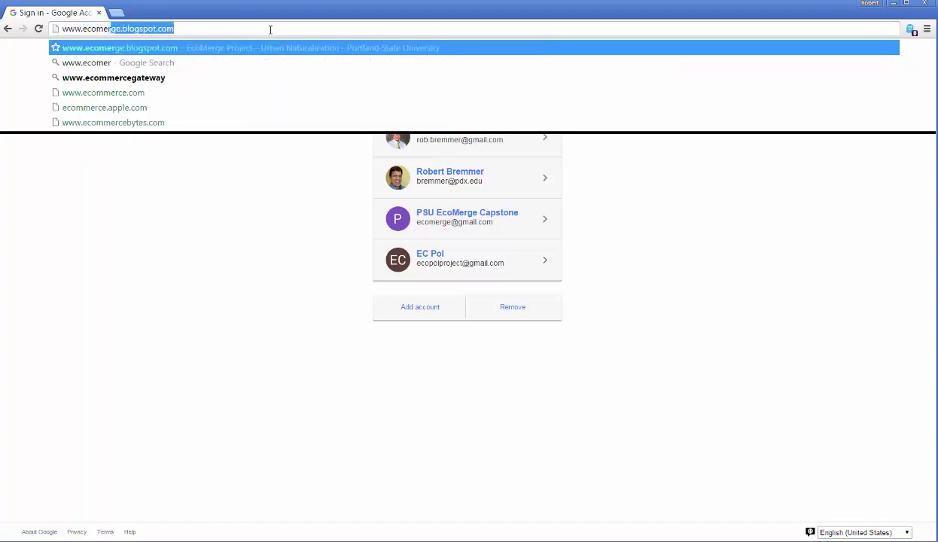
{"action": "type", "text": "blo"}
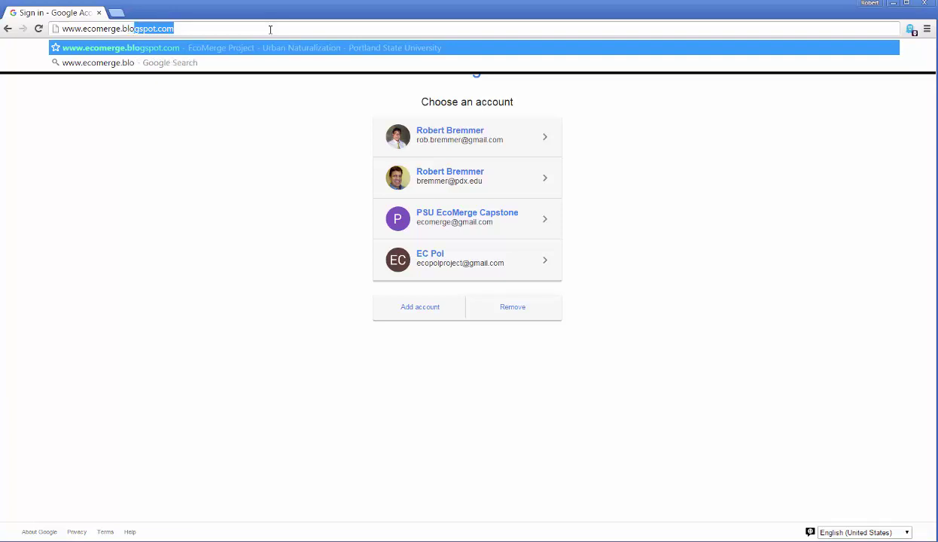
{"action": "type", "text": "gspot.com"}
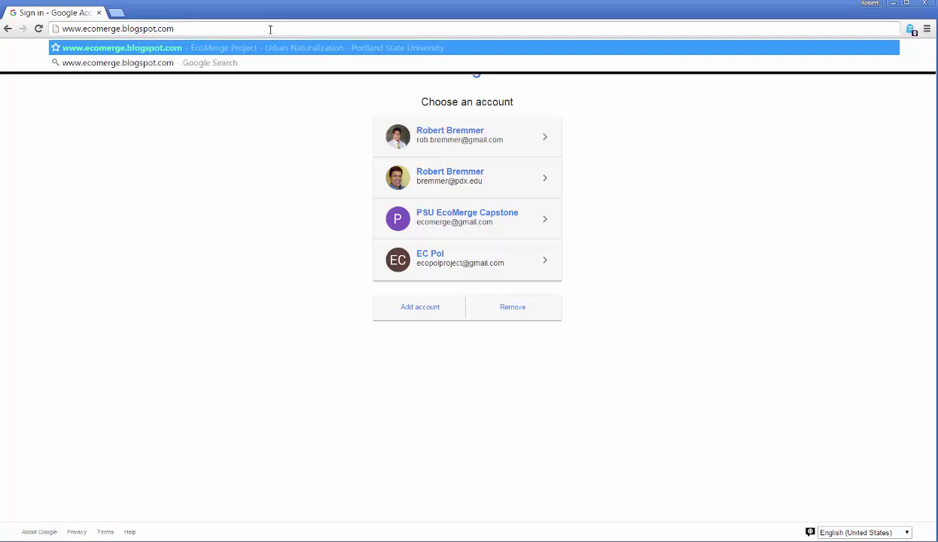
{"action": "key", "text": "Return"}
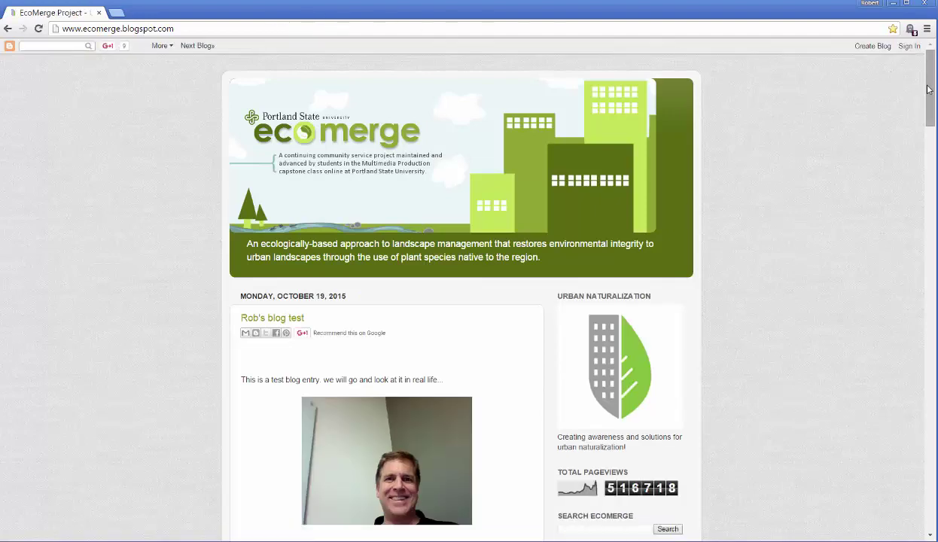
{"action": "left_click_drag", "start_coordinate": [929, 86], "coordinate": [928, 116]}
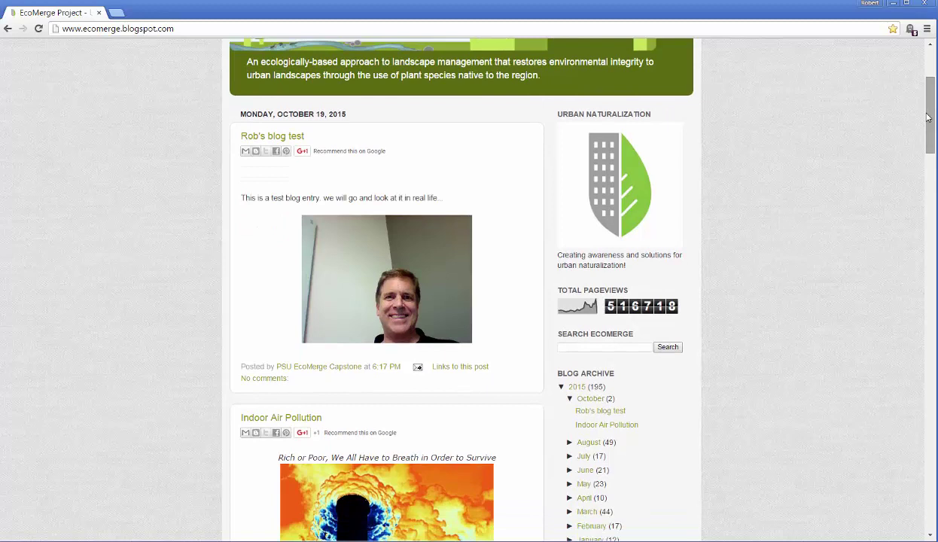
{"action": "mouse_move", "coordinate": [928, 117]}
{"action": "left_mouse_down"}
{"action": "mouse_move", "coordinate": [928, 132]}
{"action": "mouse_move", "coordinate": [928, 105]}
{"action": "left_mouse_up"}
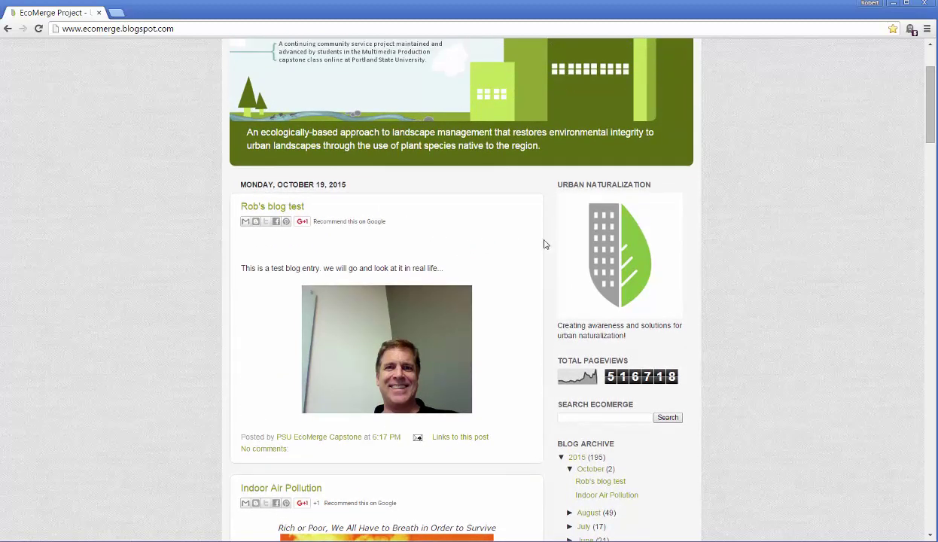
{"action": "left_click_drag", "start_coordinate": [931, 133], "coordinate": [930, 109]}
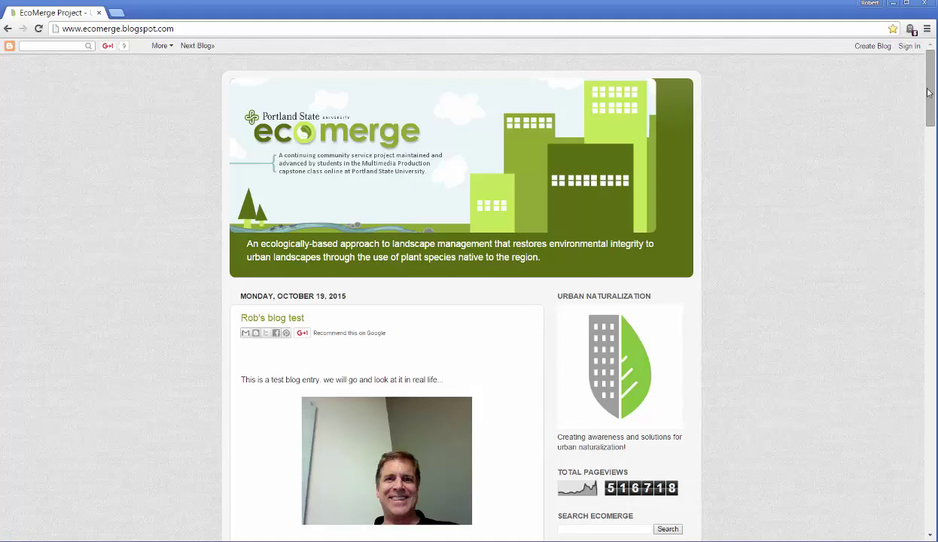
{"action": "left_click_drag", "start_coordinate": [929, 92], "coordinate": [906, 56]}
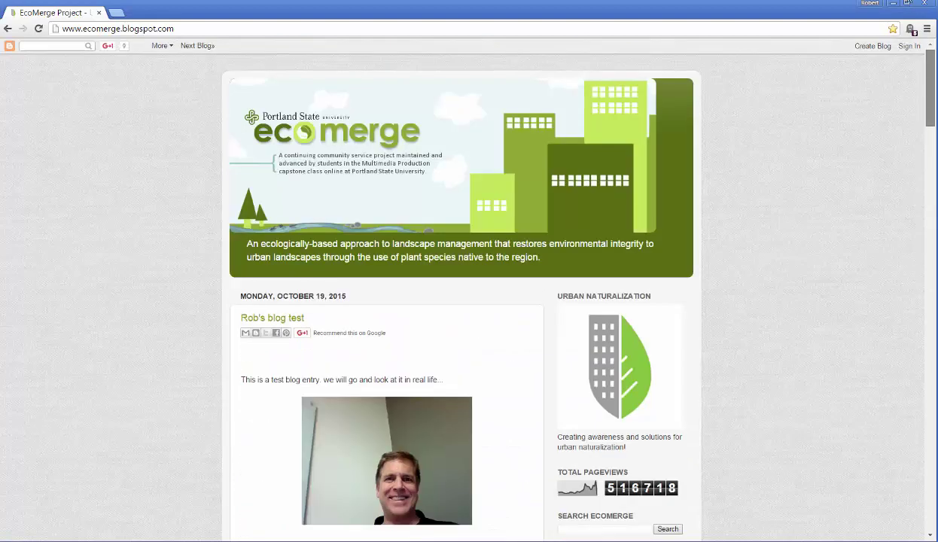
Step: Open 'Rob's blog test' on its permalink page and select part of its web address
{"action": "left_click", "coordinate": [296, 324]}
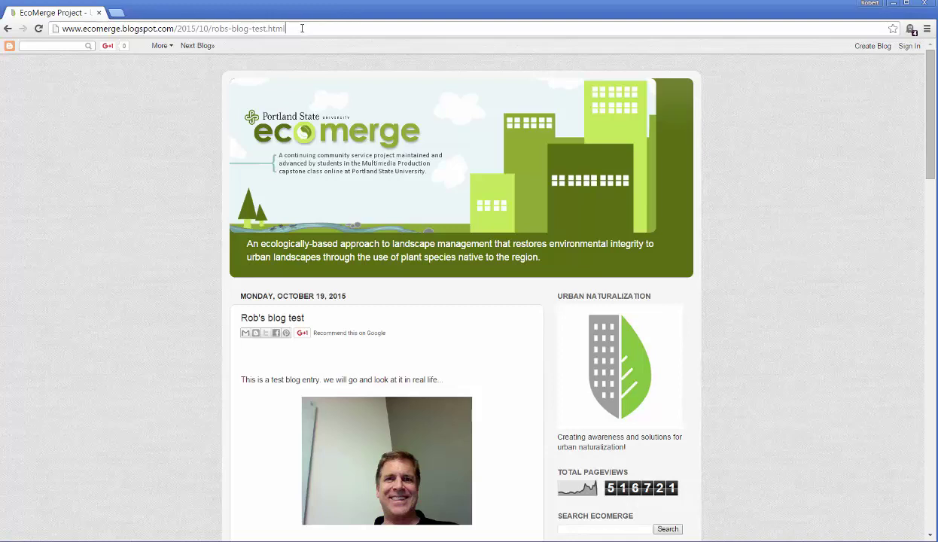
{"action": "left_click_drag", "start_coordinate": [302, 28], "coordinate": [64, 27]}
{"action": "key", "text": "ctrl+c"}
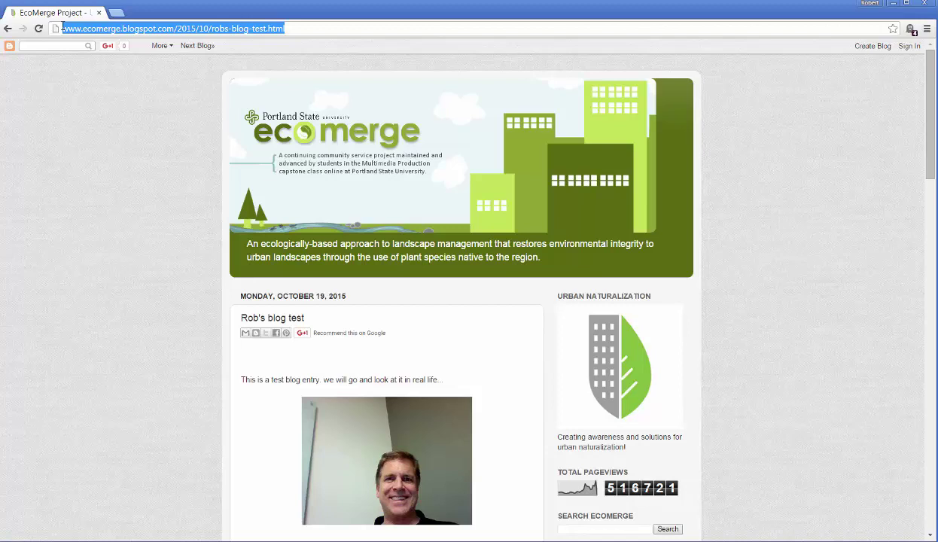
{"action": "left_click", "coordinate": [62, 28]}
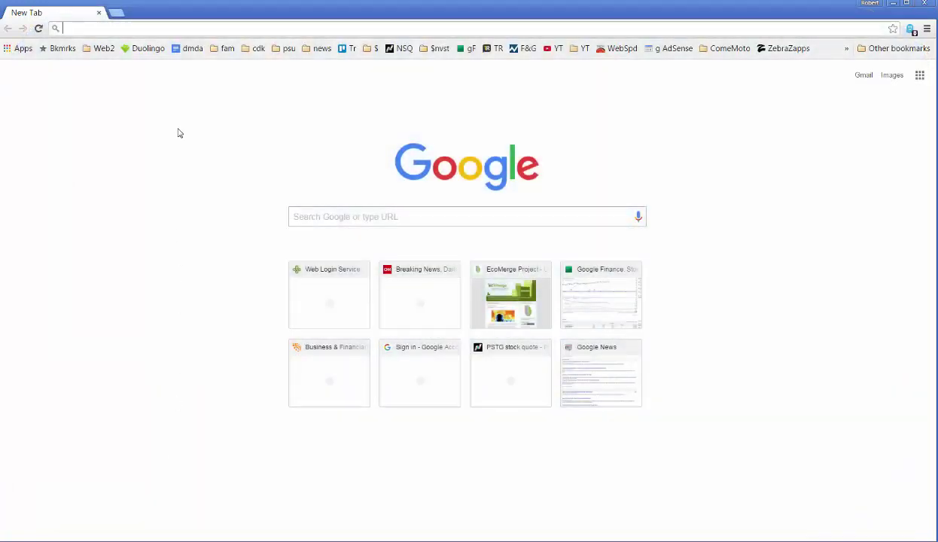
Step: Paste the robs-blog-test.html permalink into the new tab, load it, and scroll down the post
{"action": "key", "text": "ctrl+v"}
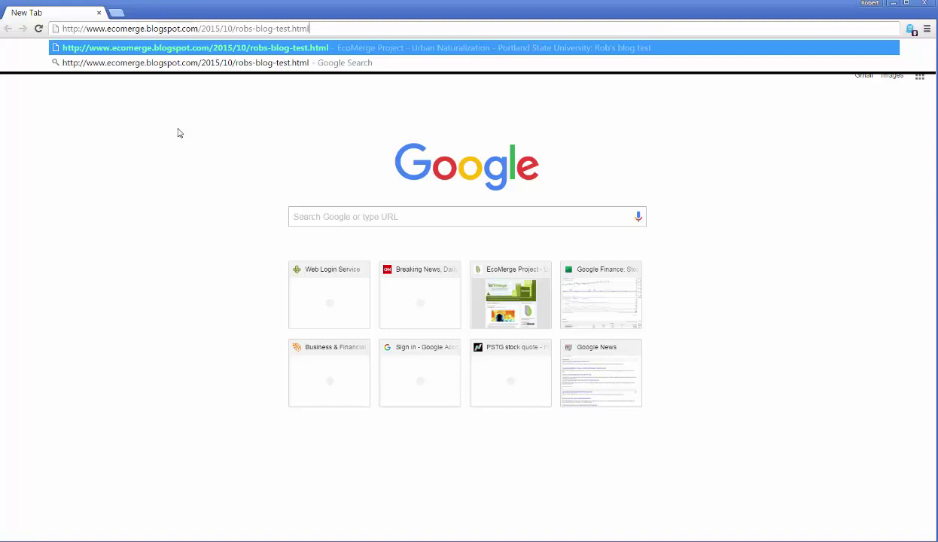
{"action": "key", "text": "Return"}
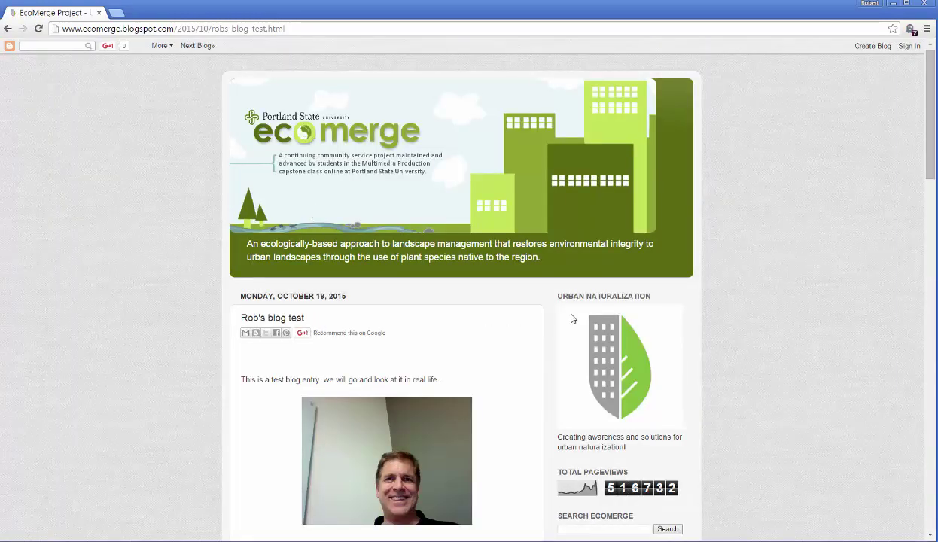
{"action": "left_click_drag", "start_coordinate": [931, 166], "coordinate": [927, 138]}
Step: Sign in through Google Accounts with the blog's project account, entering the account password
{"action": "left_click", "coordinate": [908, 46]}
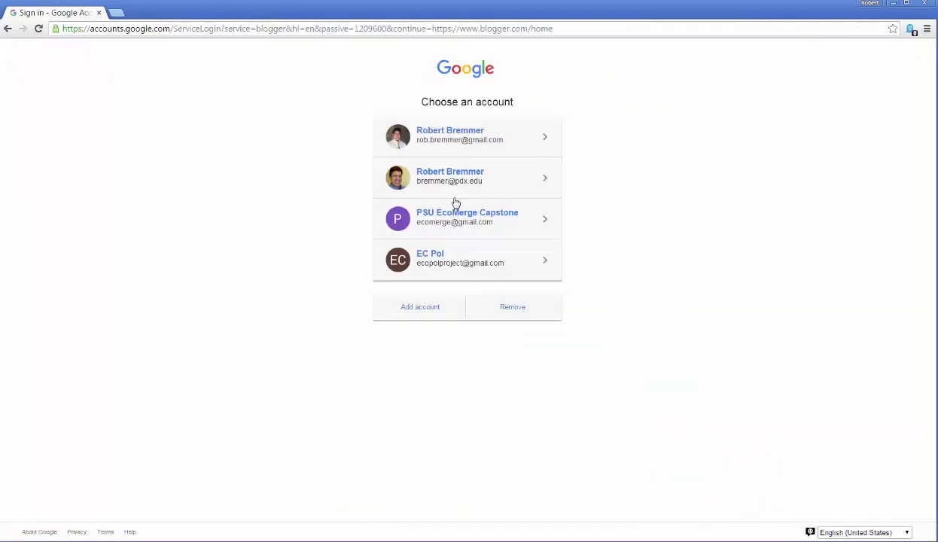
{"action": "left_click", "coordinate": [454, 223]}
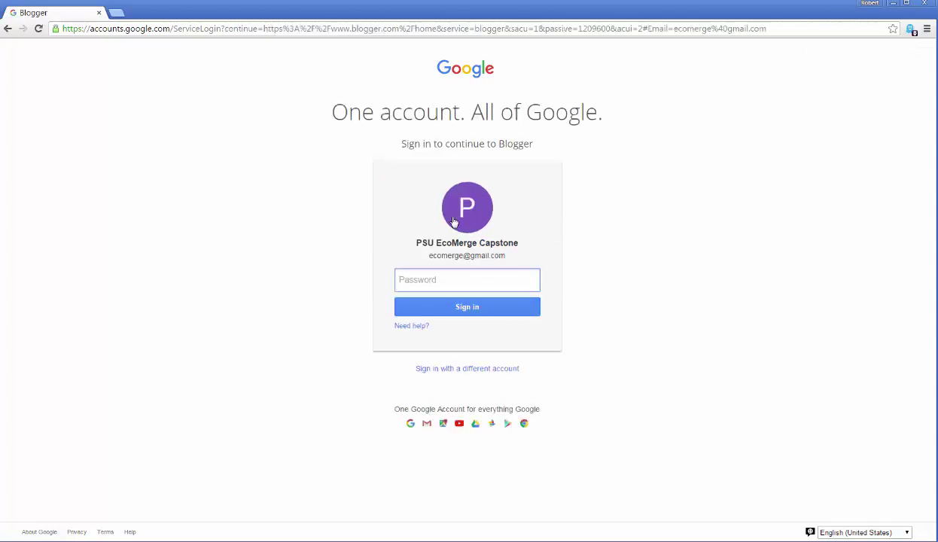
{"action": "left_click", "coordinate": [433, 281]}
{"action": "type", "text": "•"}
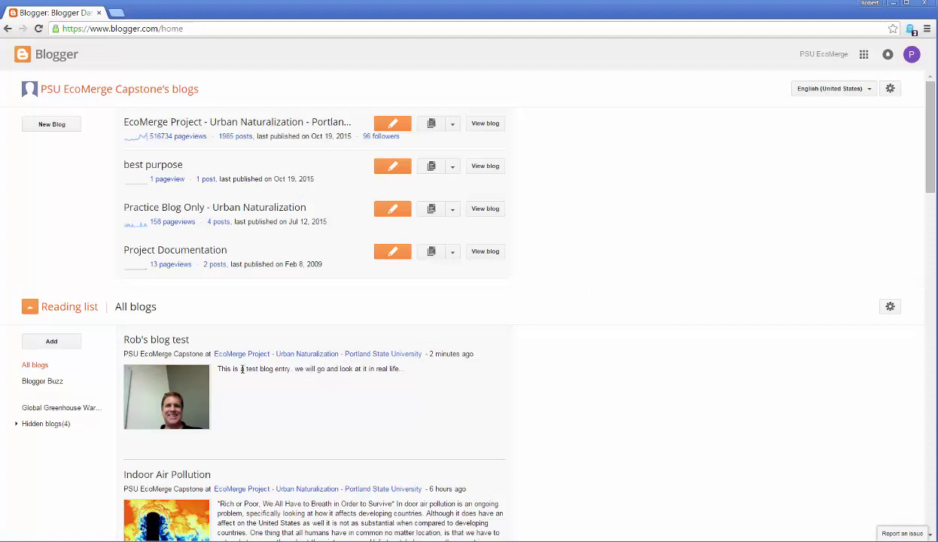
Step: In EcoMerge Project's post list, tick 'Rob's blog test', delete it and confirm the deletion
{"action": "left_click", "coordinate": [253, 124]}
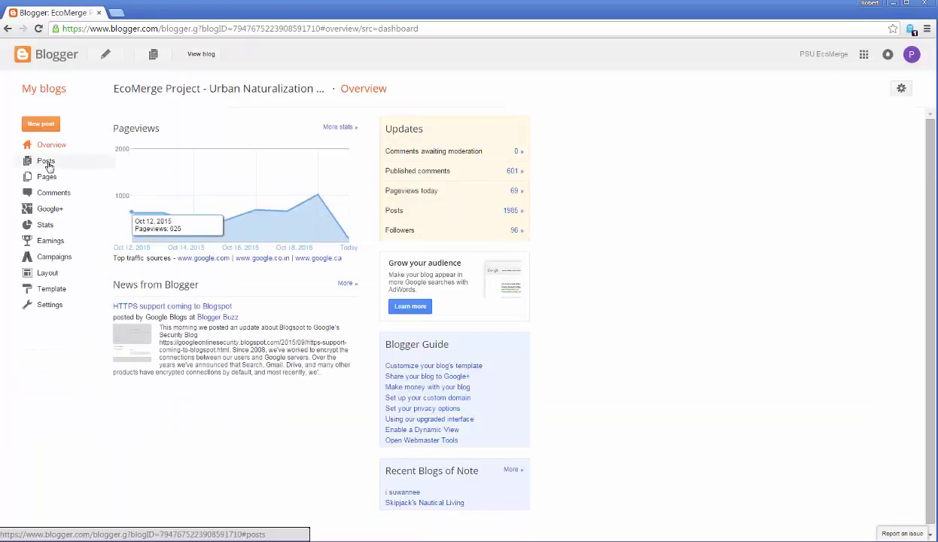
{"action": "left_click", "coordinate": [52, 164]}
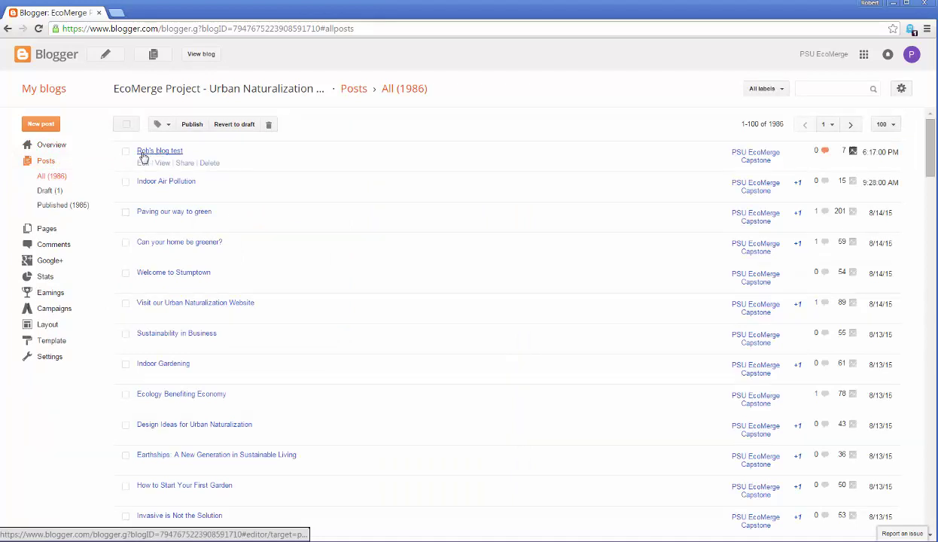
{"action": "left_click", "coordinate": [126, 152]}
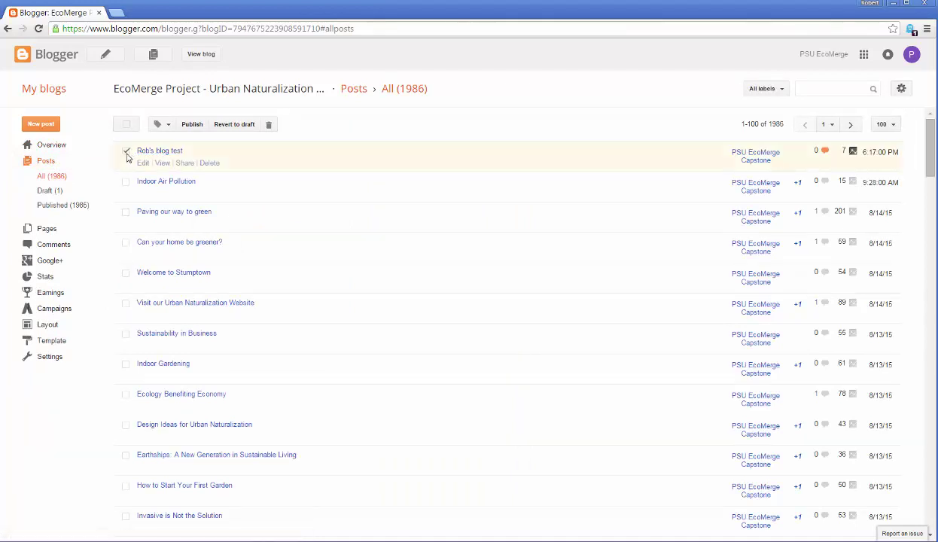
{"action": "left_click", "coordinate": [208, 164]}
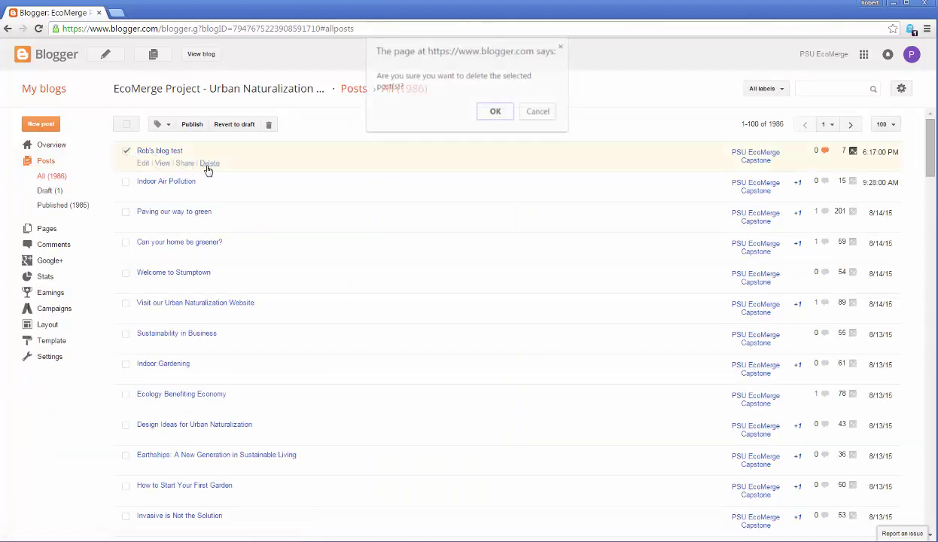
{"action": "left_click", "coordinate": [486, 112]}
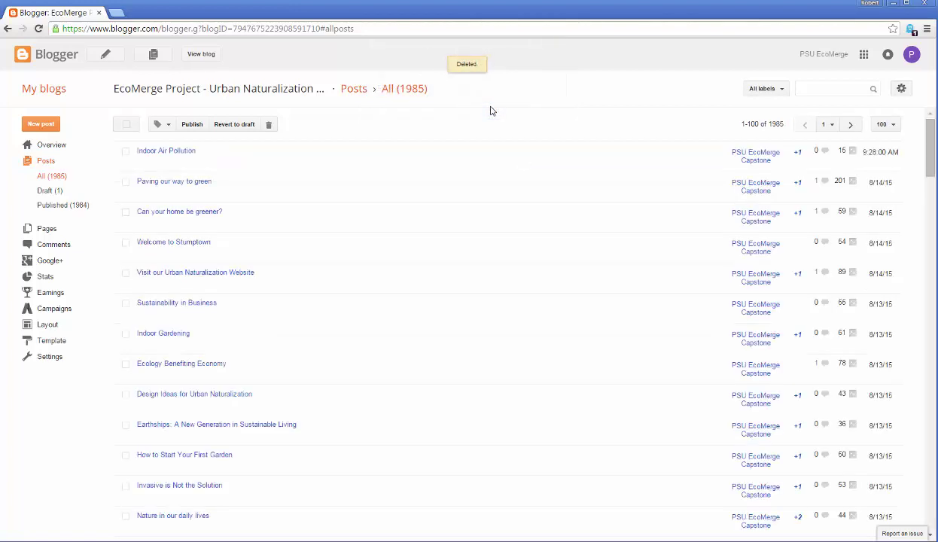